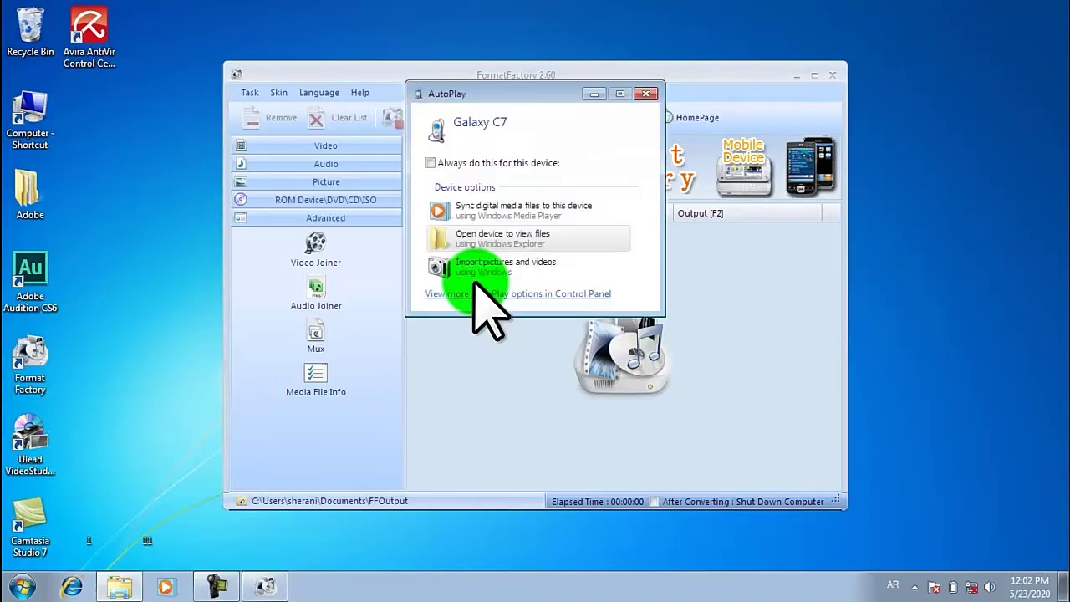
Open the Voice Recorder folder on the Galaxy C7's memory card to view its files.
click(494, 243)
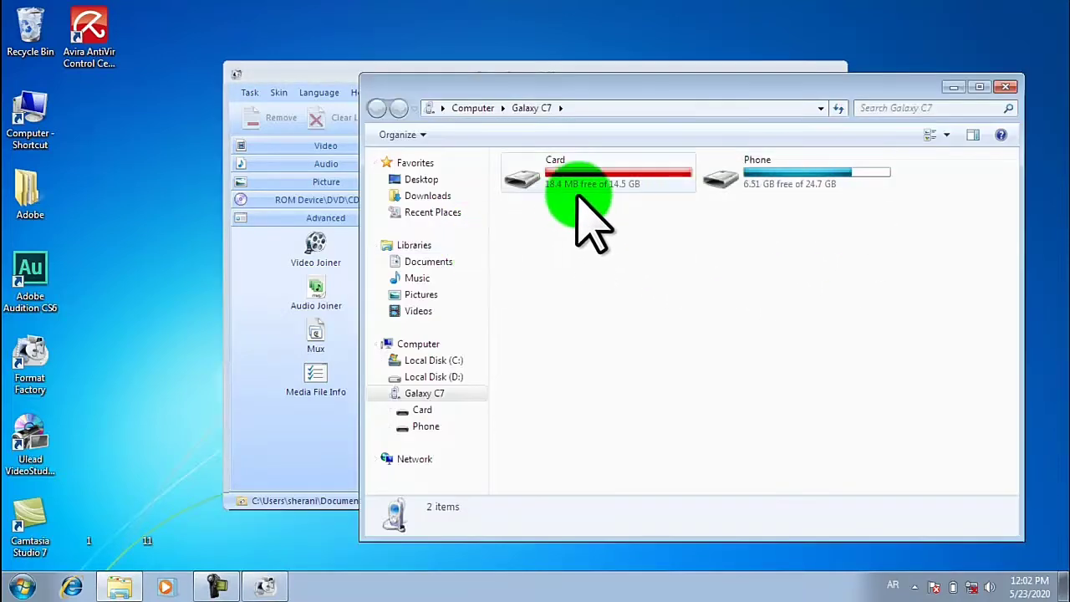
double_click(567, 171)
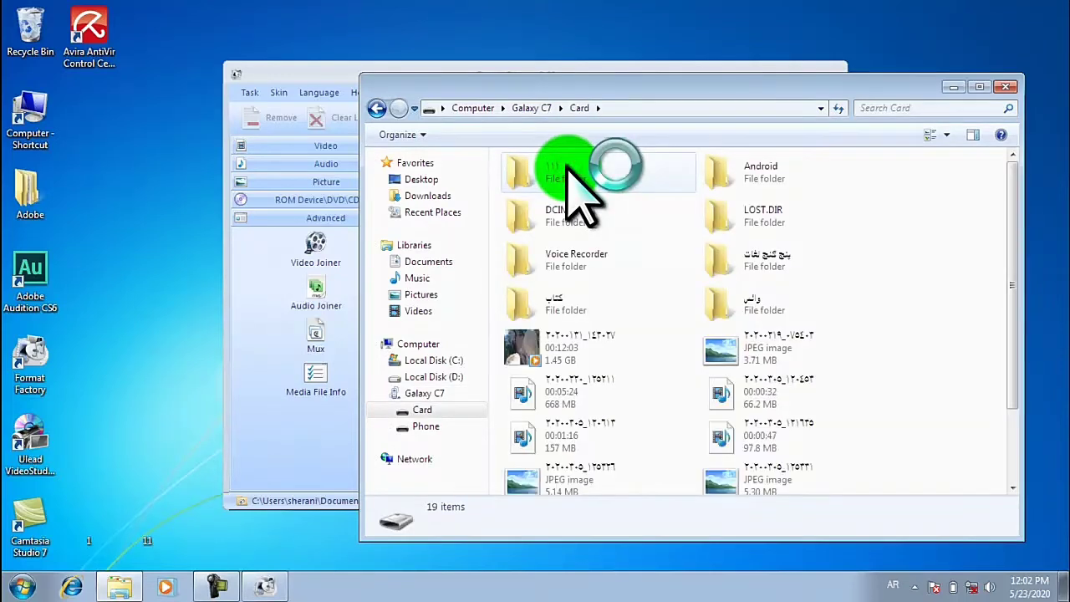
click(759, 272)
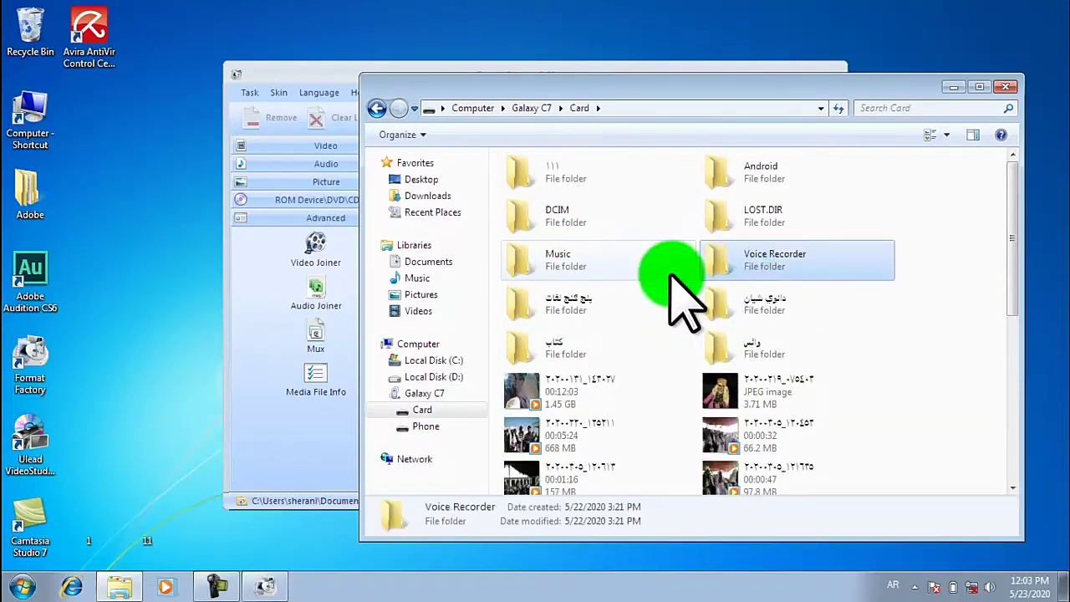
double_click(758, 270)
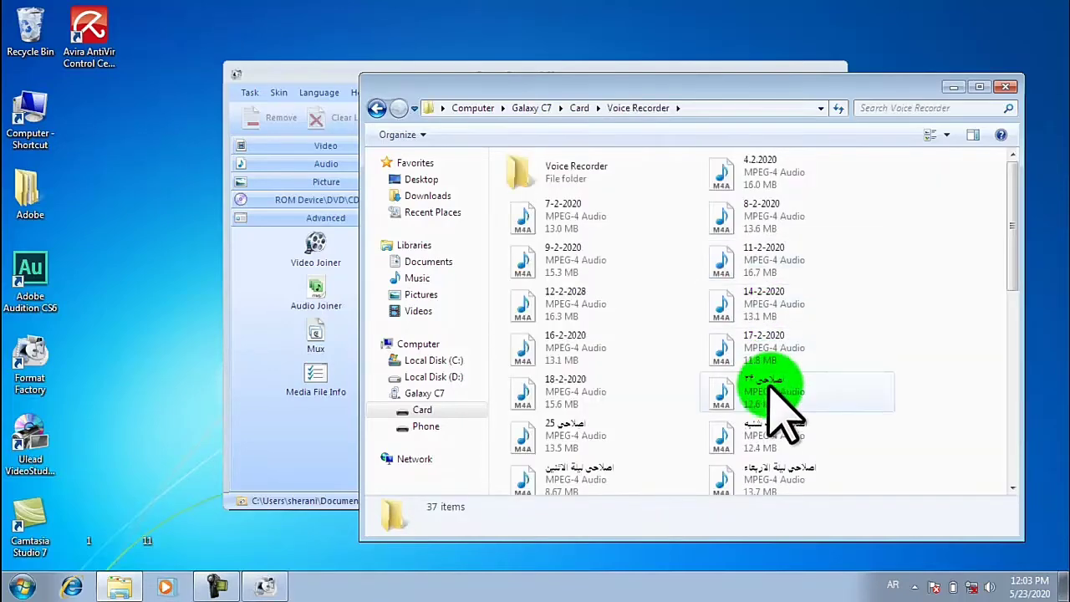
Copy the 11-2-2020 M4A recording from the phone to the desktop and close the folder window.
click(799, 261)
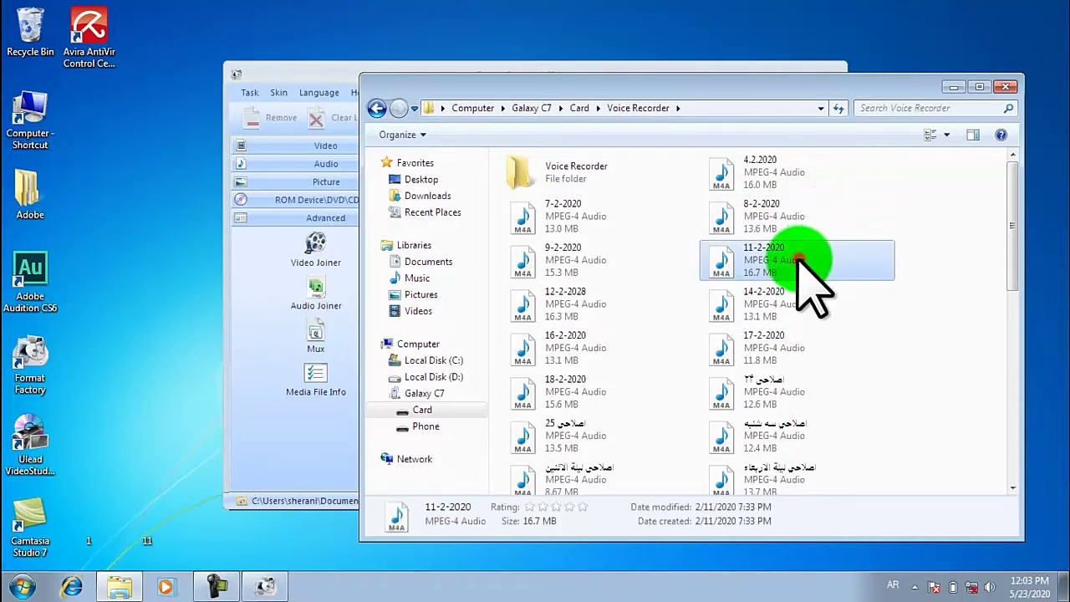
click(142, 251)
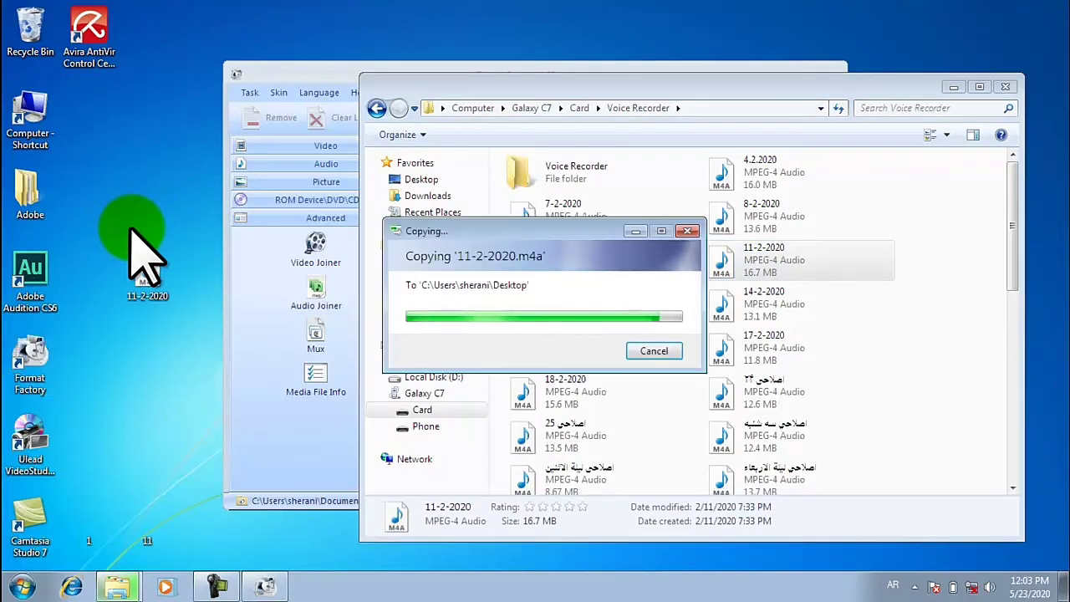
click(1005, 87)
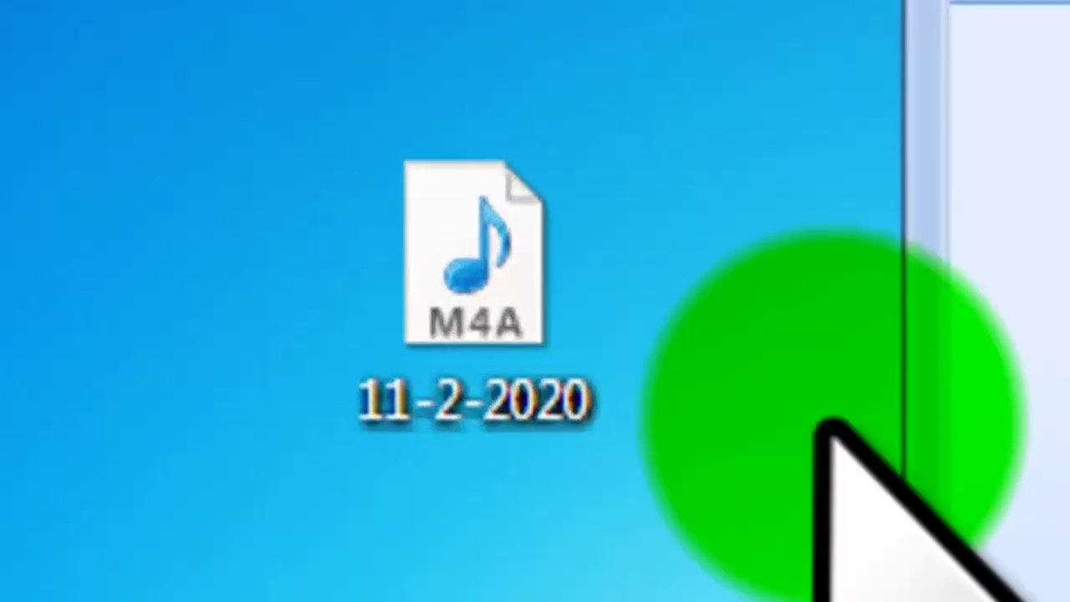
click(134, 295)
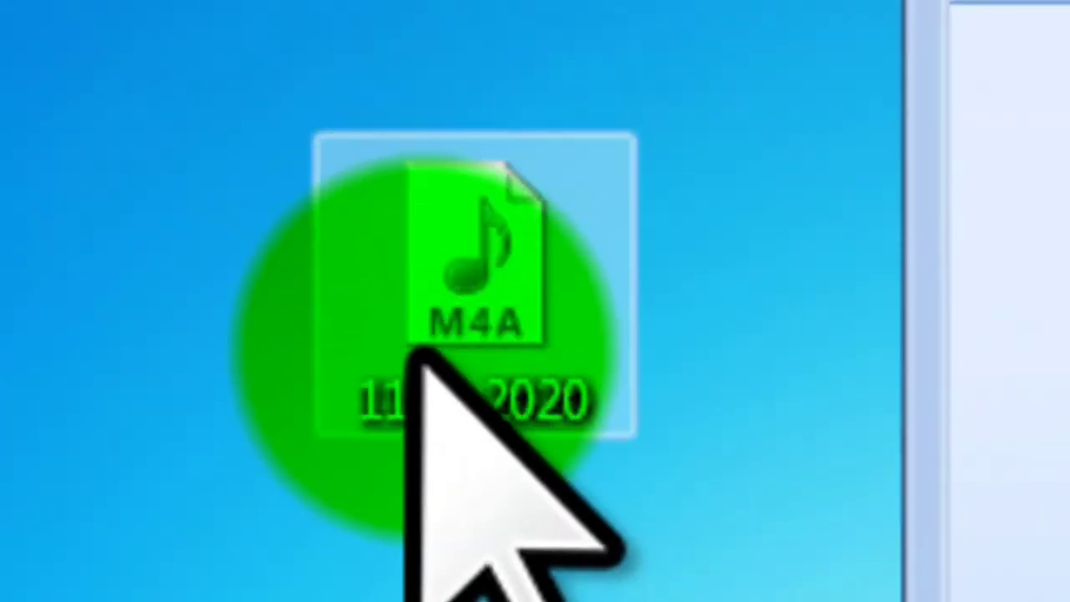
click(262, 382)
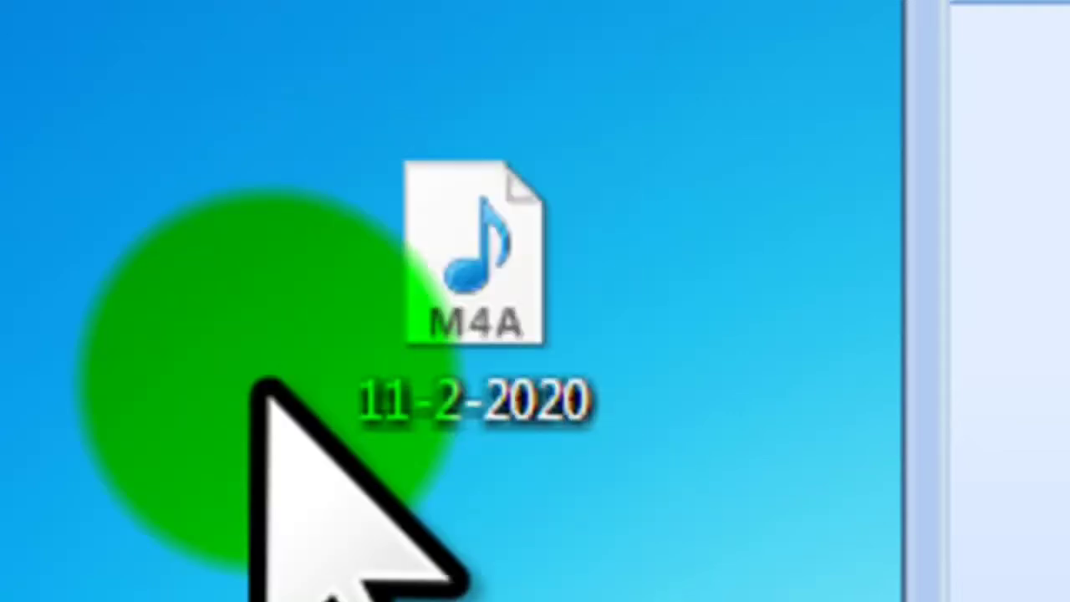
click(377, 310)
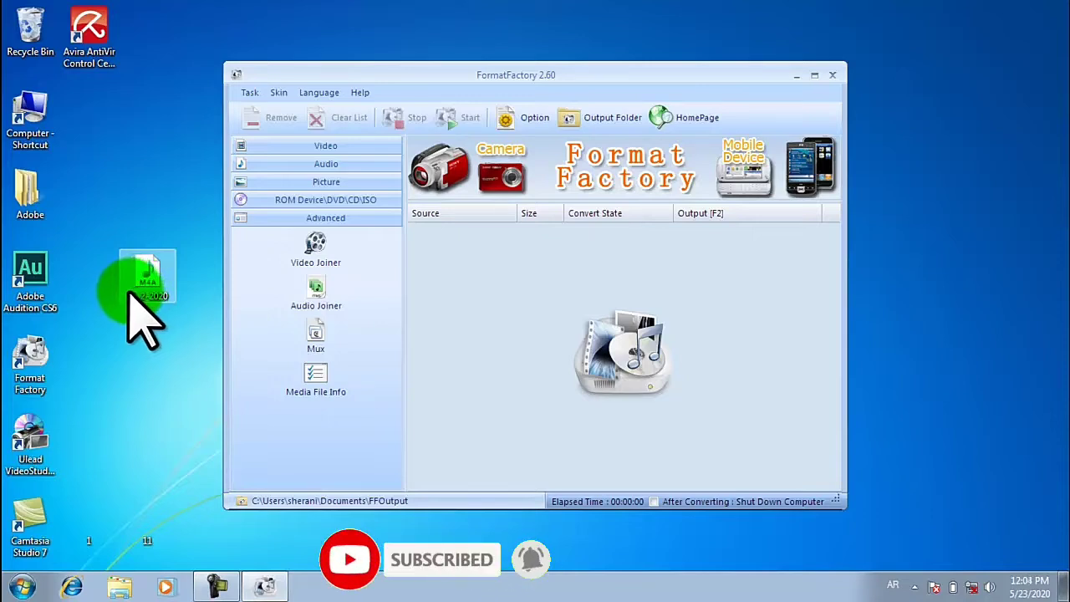
click(33, 284)
click(134, 292)
click(46, 284)
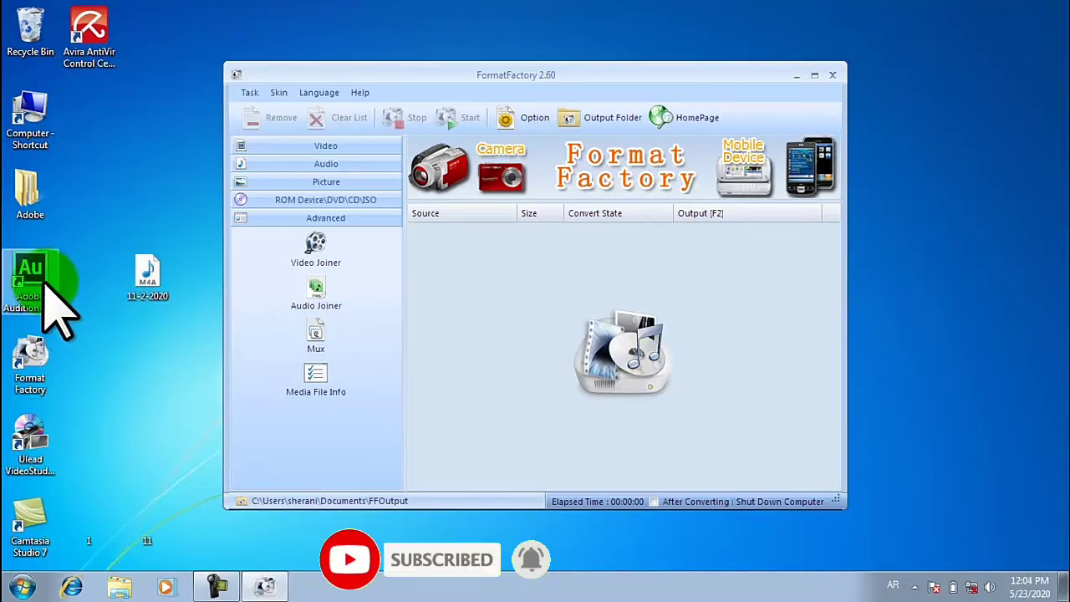
Minimize the FormatFactory window and launch Adobe Audition CS6.
click(794, 76)
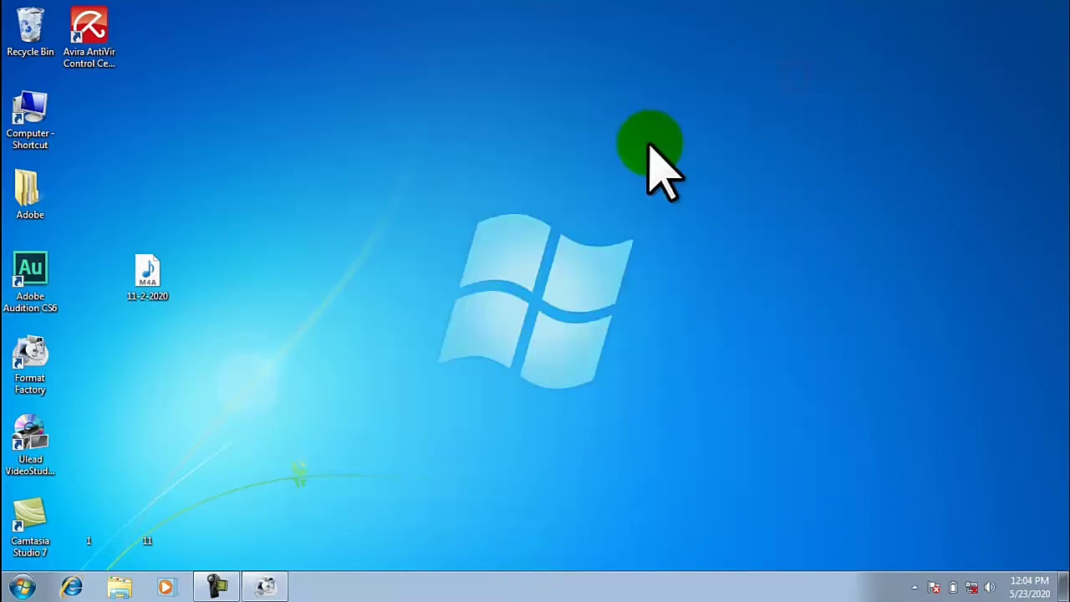
double_click(18, 284)
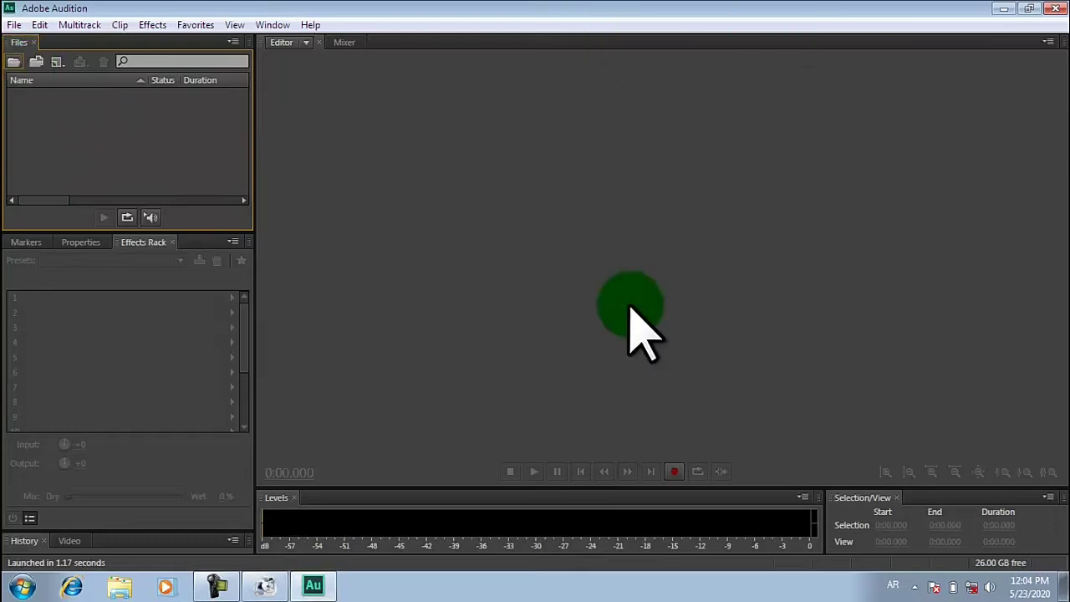
Try to open the 11-2-2020 M4A file from the desktop in Audition.
click(13, 63)
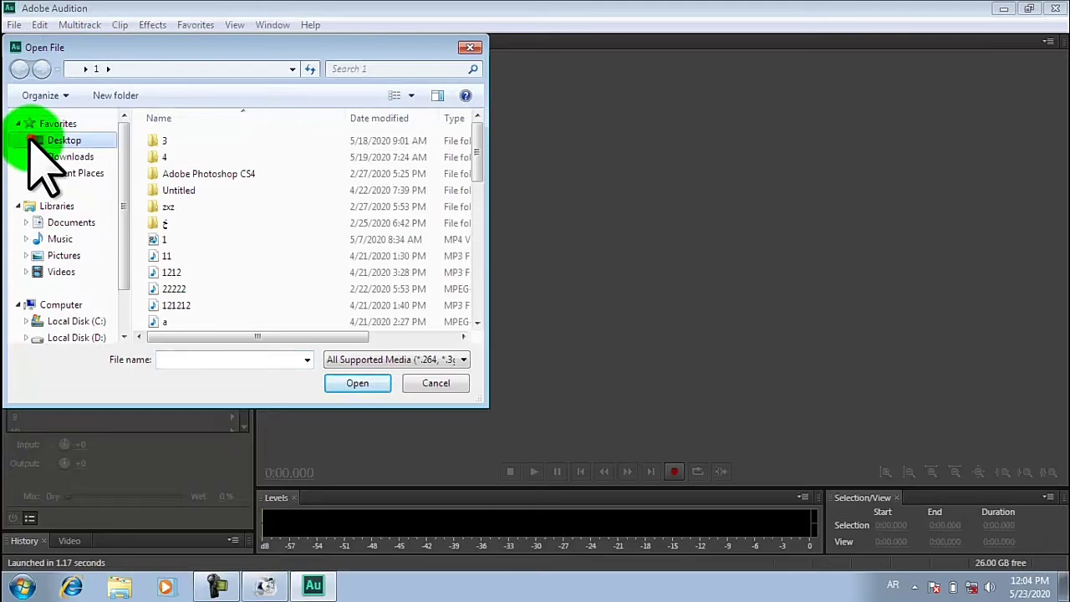
click(62, 141)
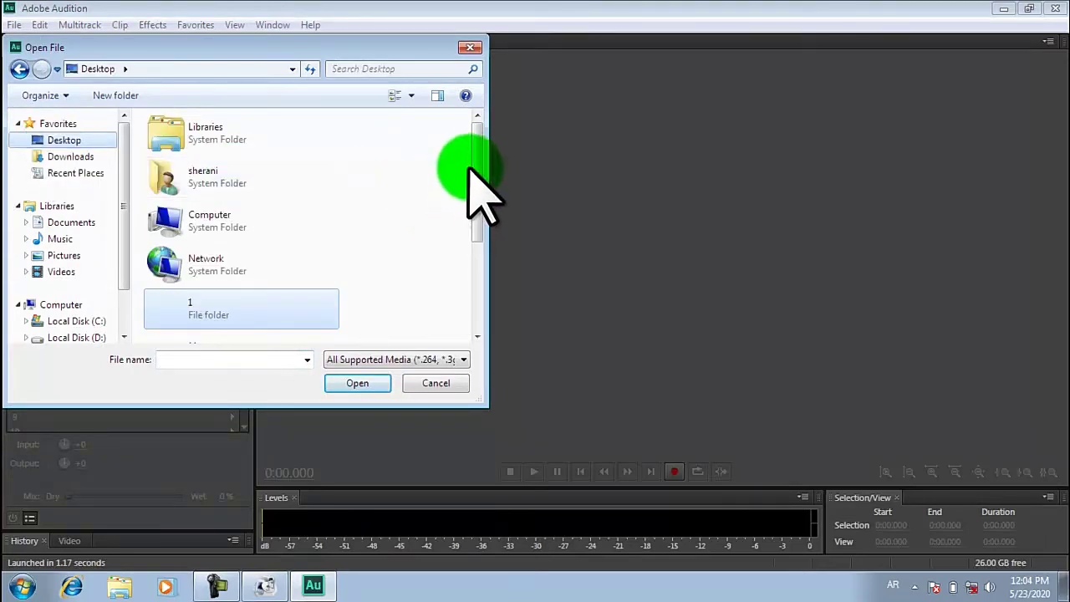
drag(472, 164, 476, 258)
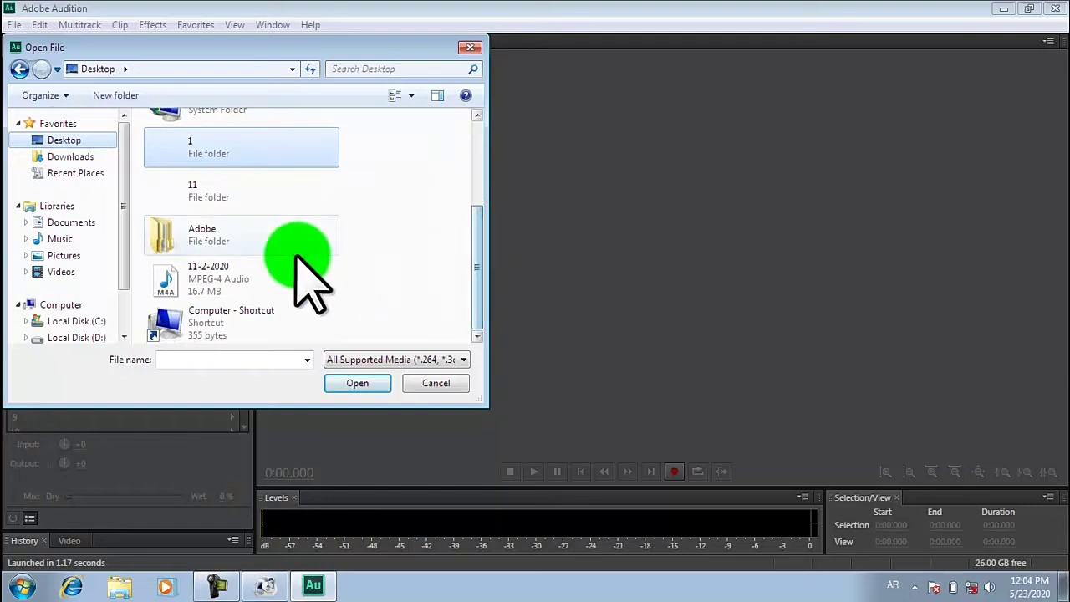
click(186, 288)
click(356, 384)
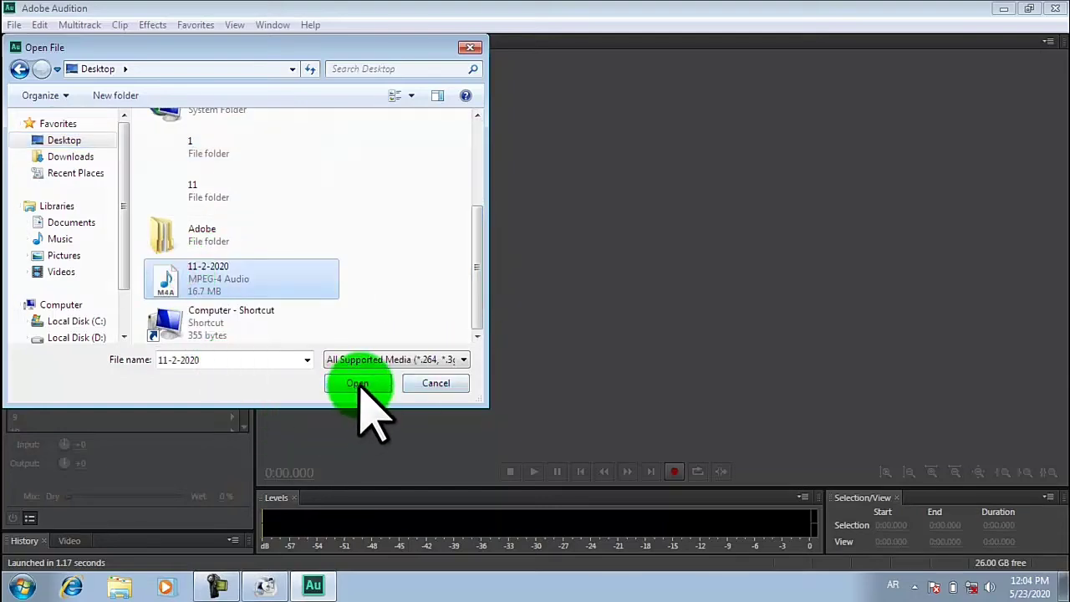
click(358, 383)
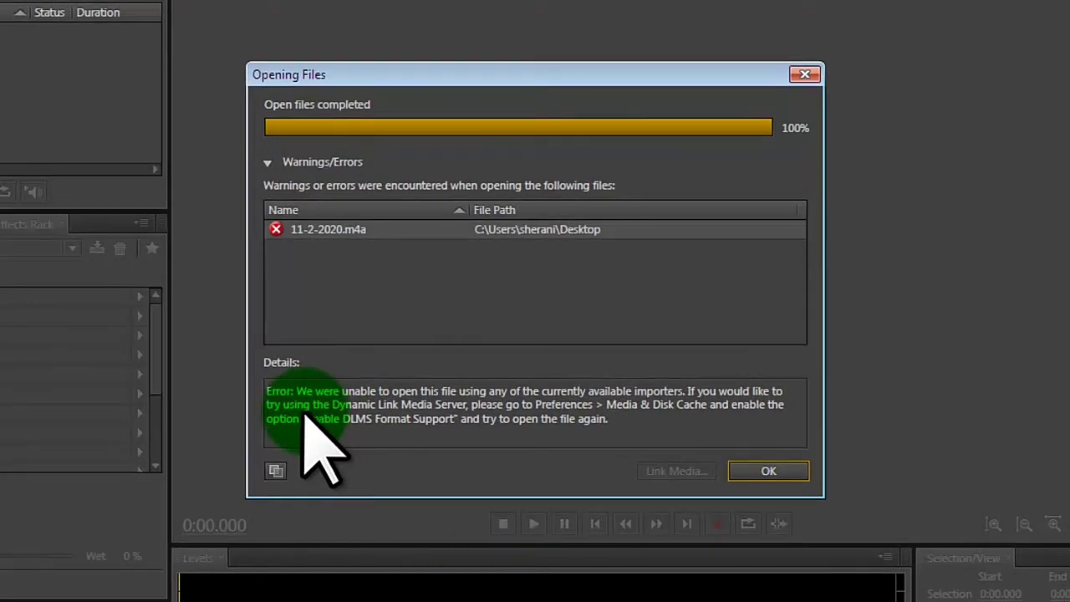
click(800, 74)
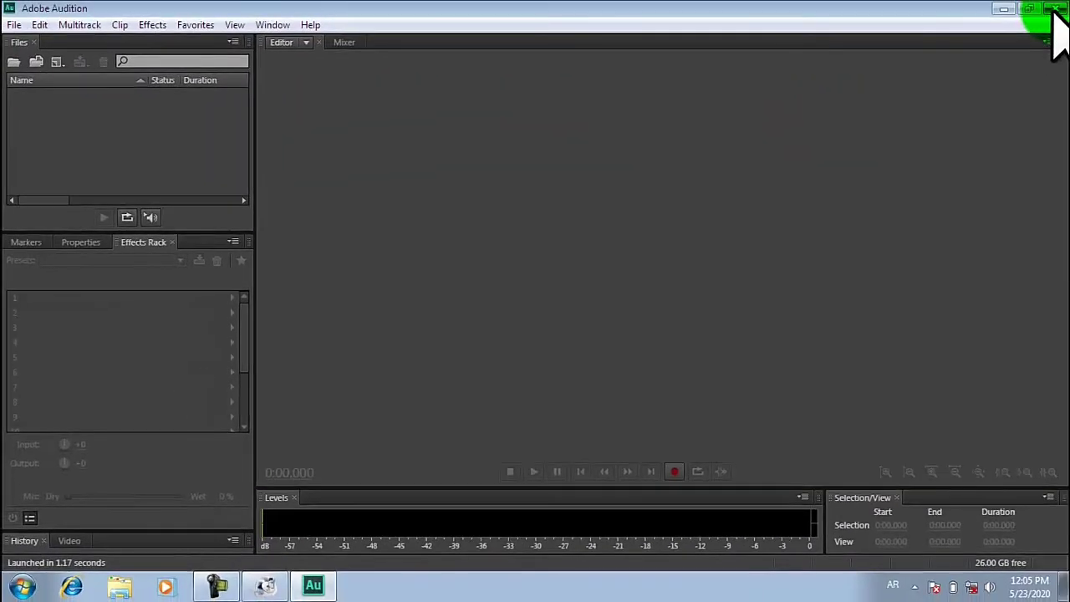
Minimize Audition, switch to FormatFactory and move its window slightly higher on the desktop.
click(1000, 10)
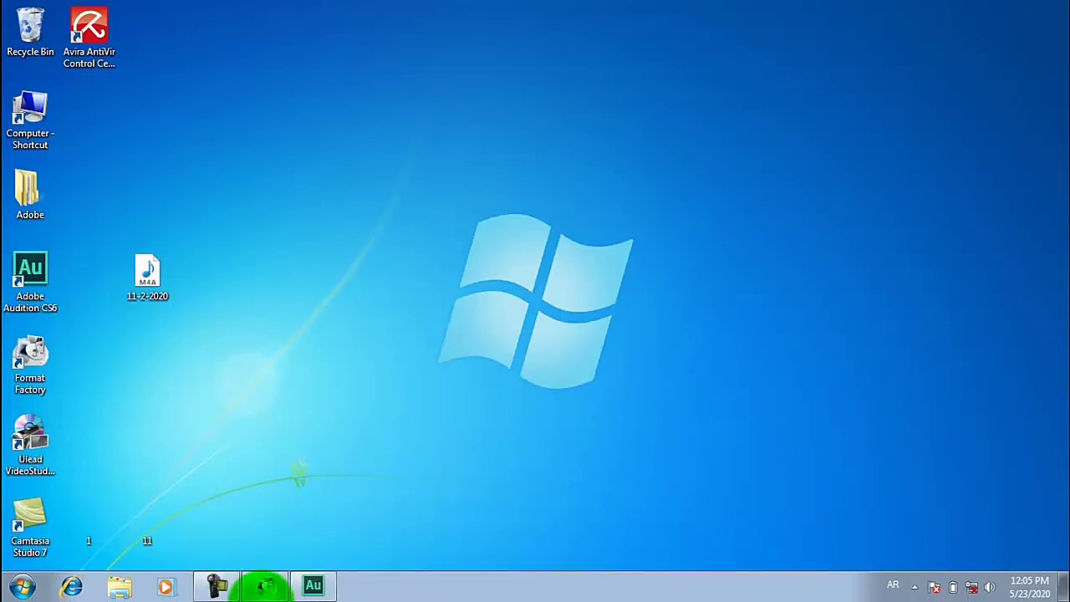
double_click(20, 377)
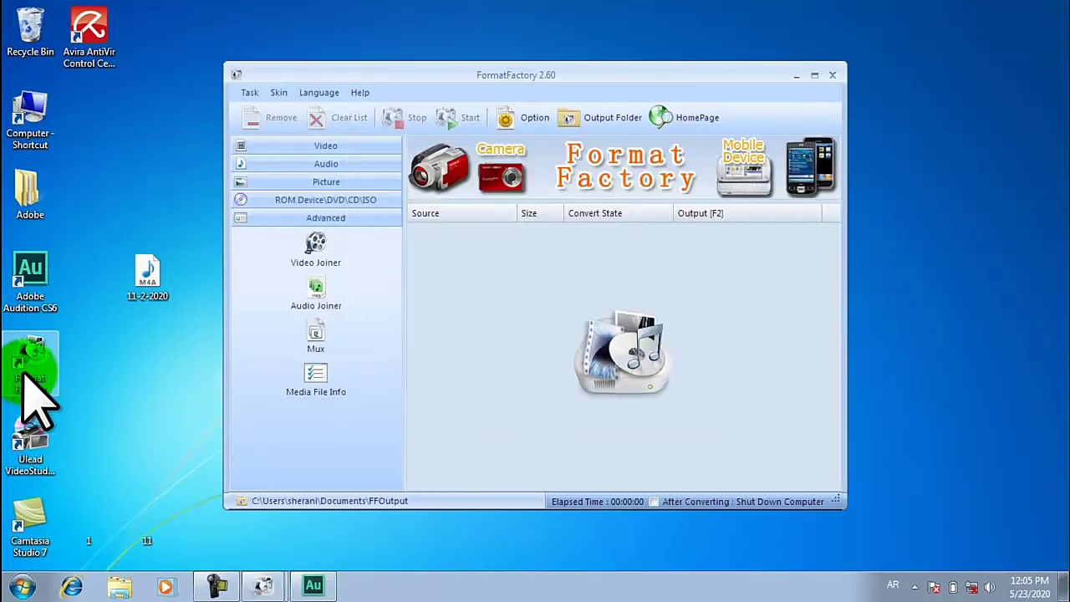
click(451, 73)
drag(452, 73, 480, 55)
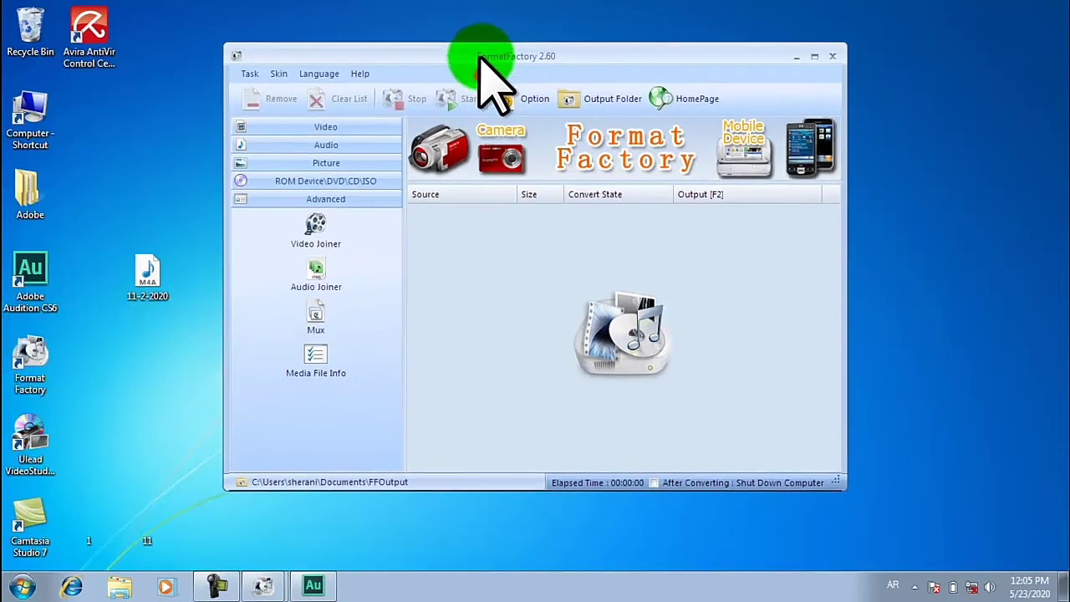
Add the desktop file 11-2-2020.m4a to FormatFactory and convert it with the All to MP3 option.
click(126, 288)
drag(125, 288, 541, 266)
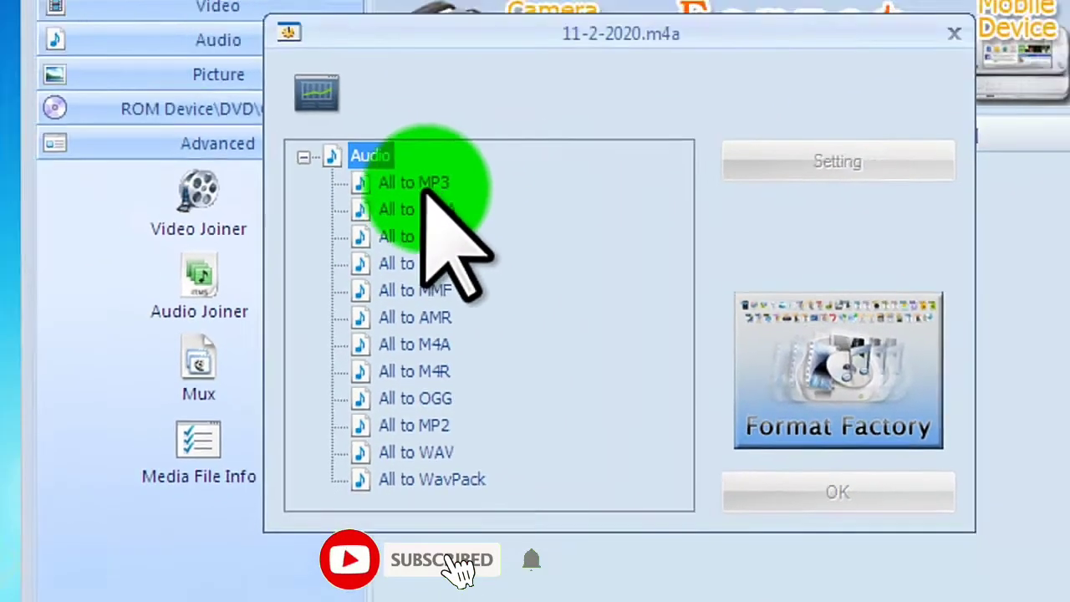
click(422, 184)
click(837, 491)
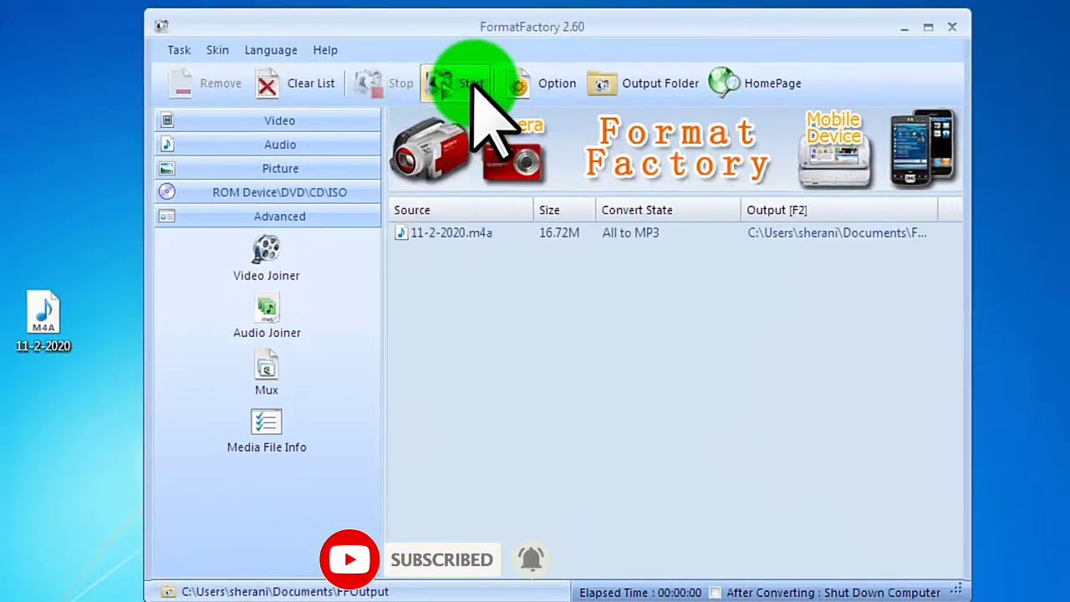
click(451, 88)
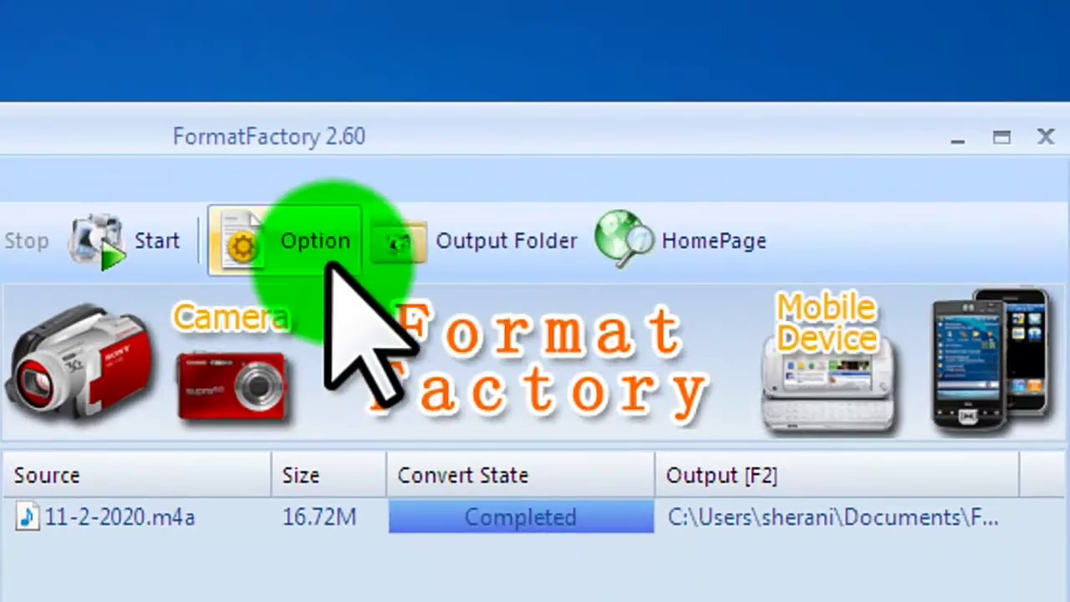
Move the converted 11-2-2020 MP3 from the FFOutput folder to the desktop, and close the folder and FormatFactory windows.
click(472, 240)
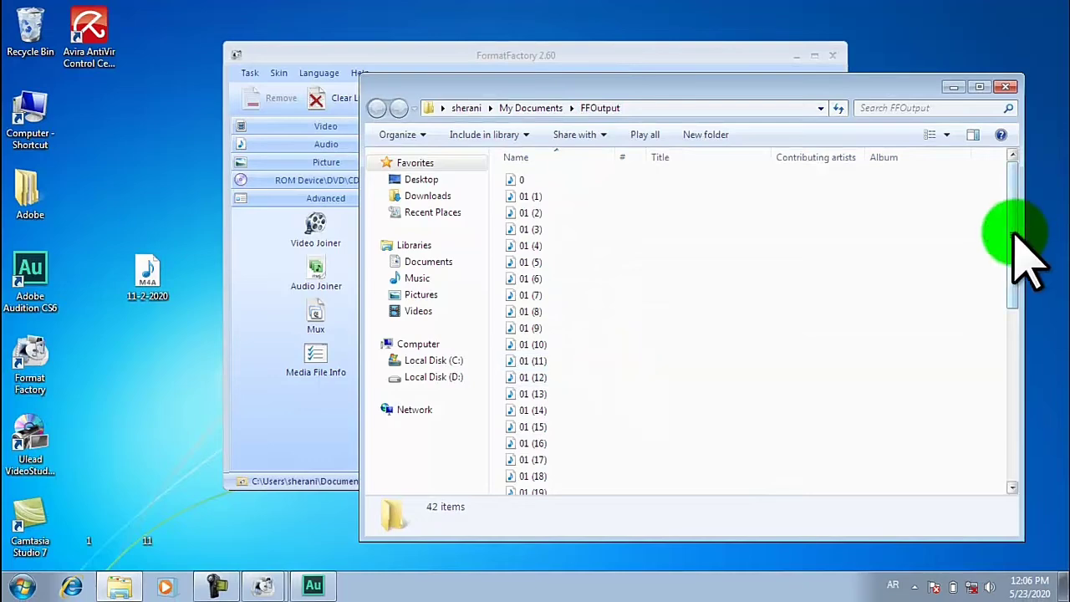
drag(1013, 232, 1018, 368)
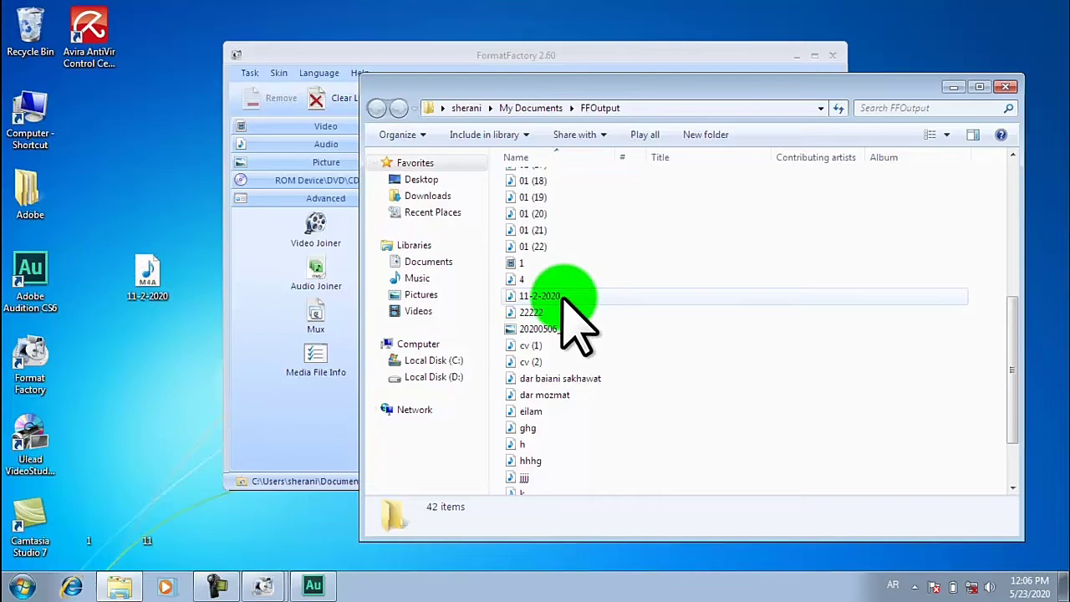
drag(564, 297, 743, 406)
click(742, 409)
click(602, 296)
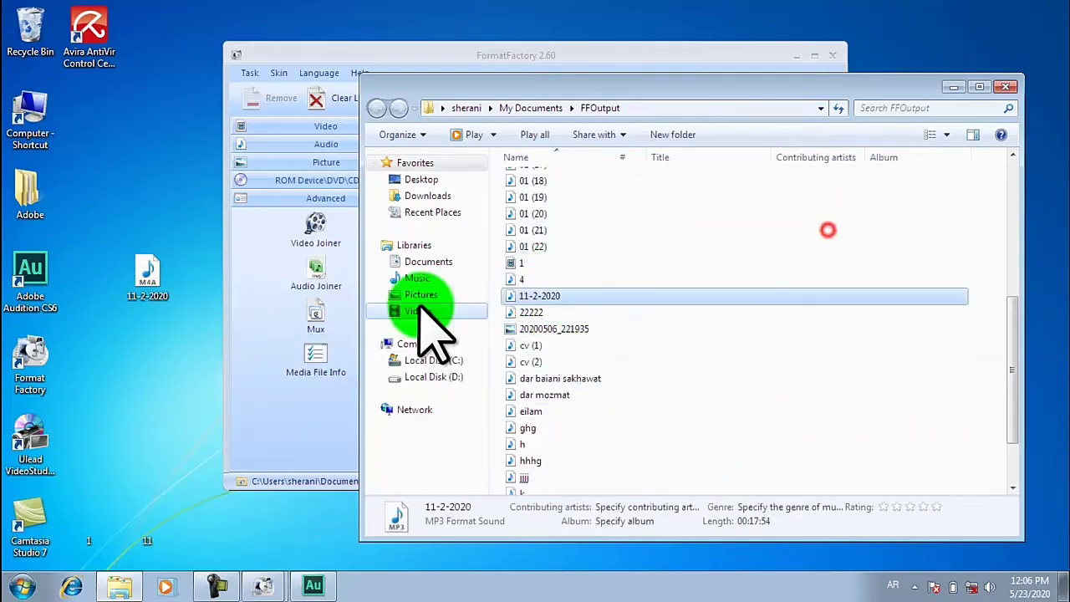
drag(133, 172, 136, 173)
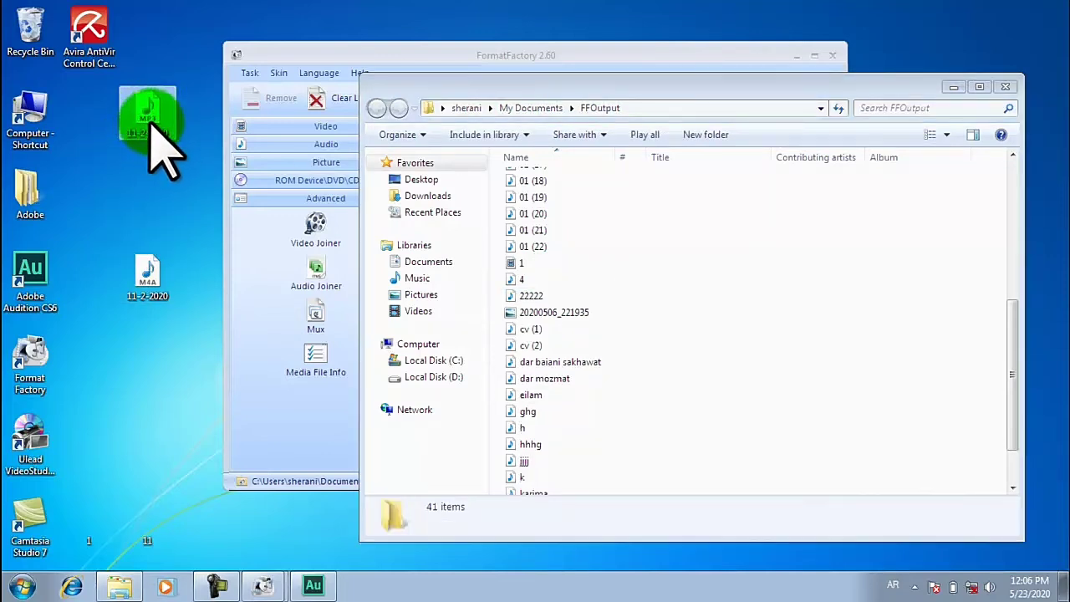
click(1004, 87)
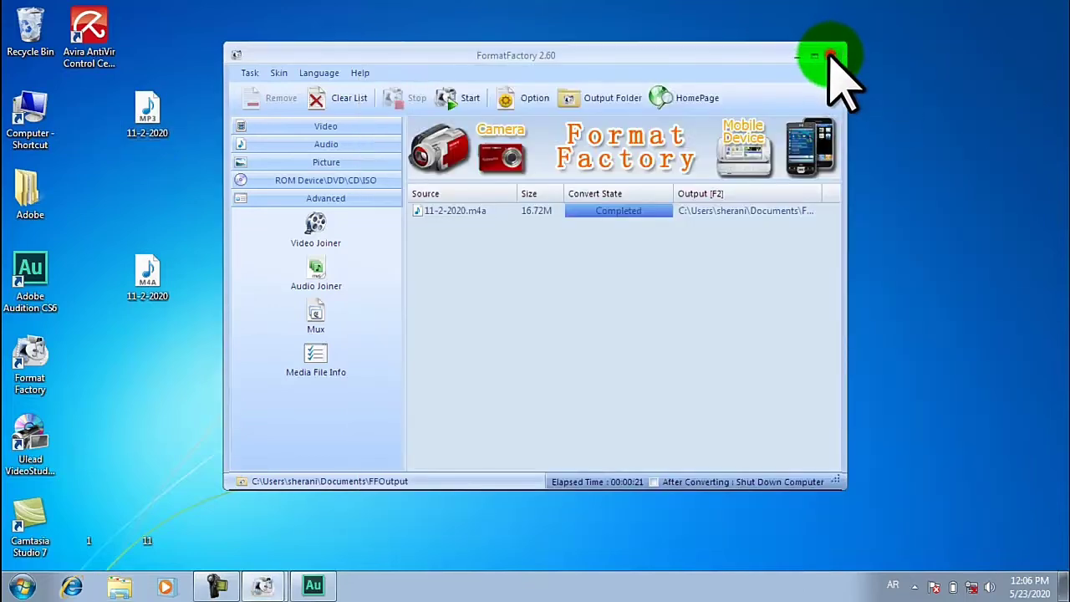
click(830, 56)
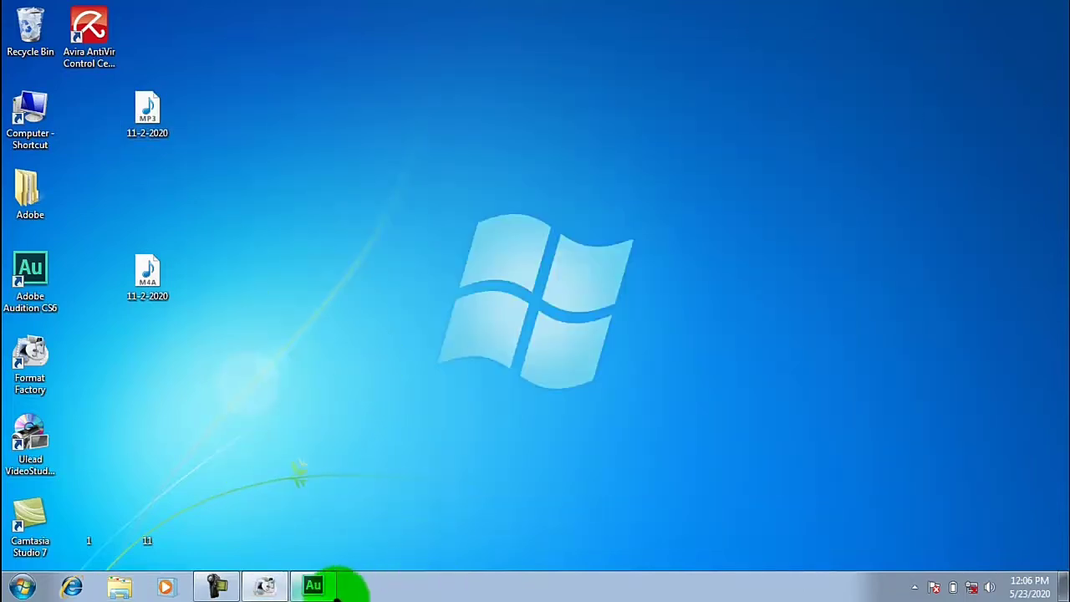
Switch to Adobe Audition and open the 11-2-2020 MP3 file from the desktop.
click(318, 587)
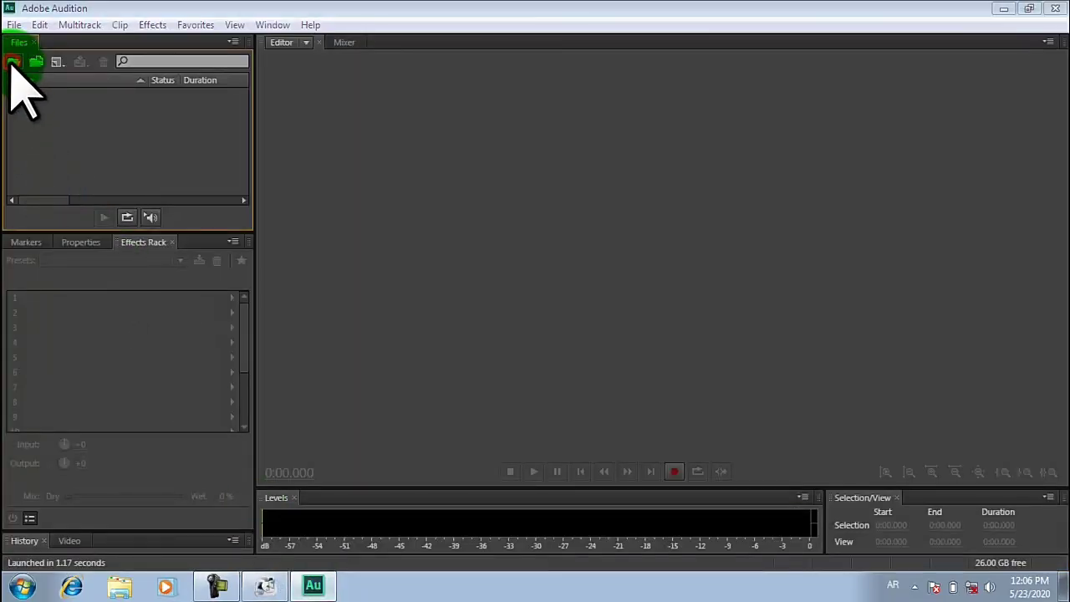
click(12, 62)
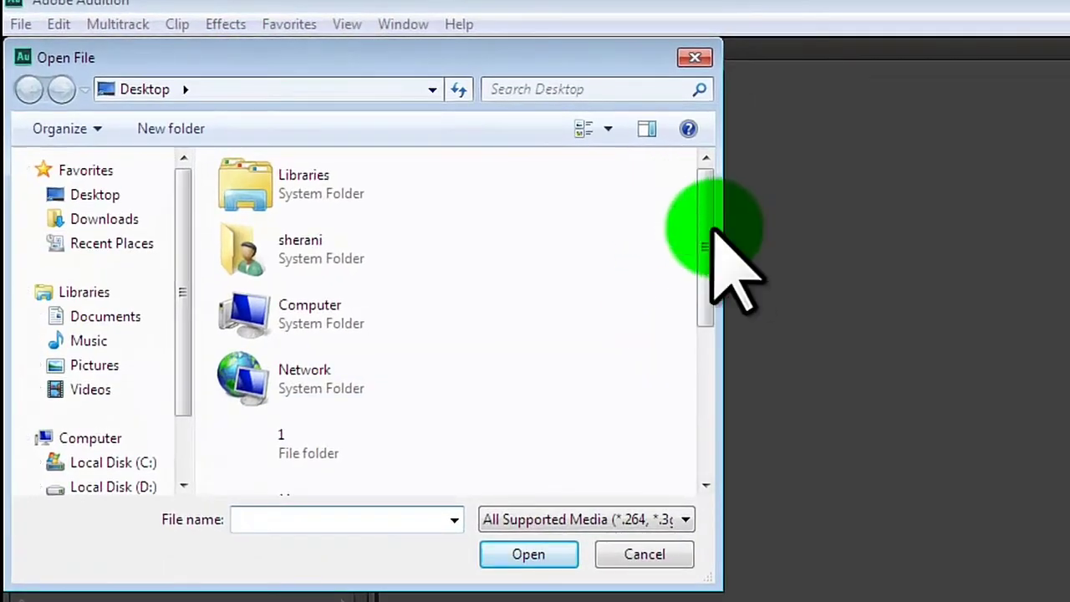
drag(709, 238, 705, 393)
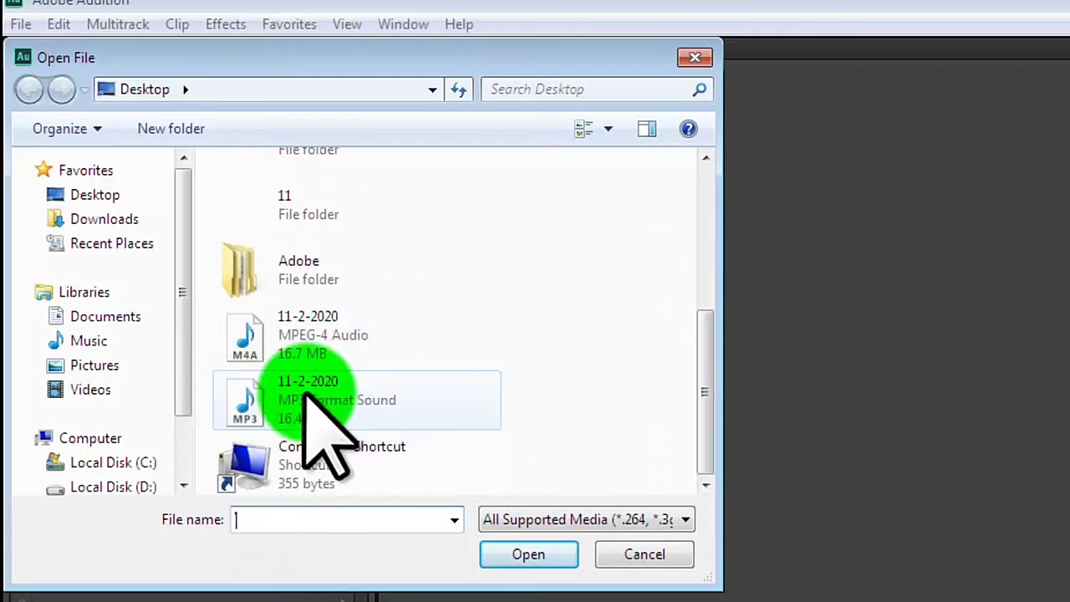
click(258, 407)
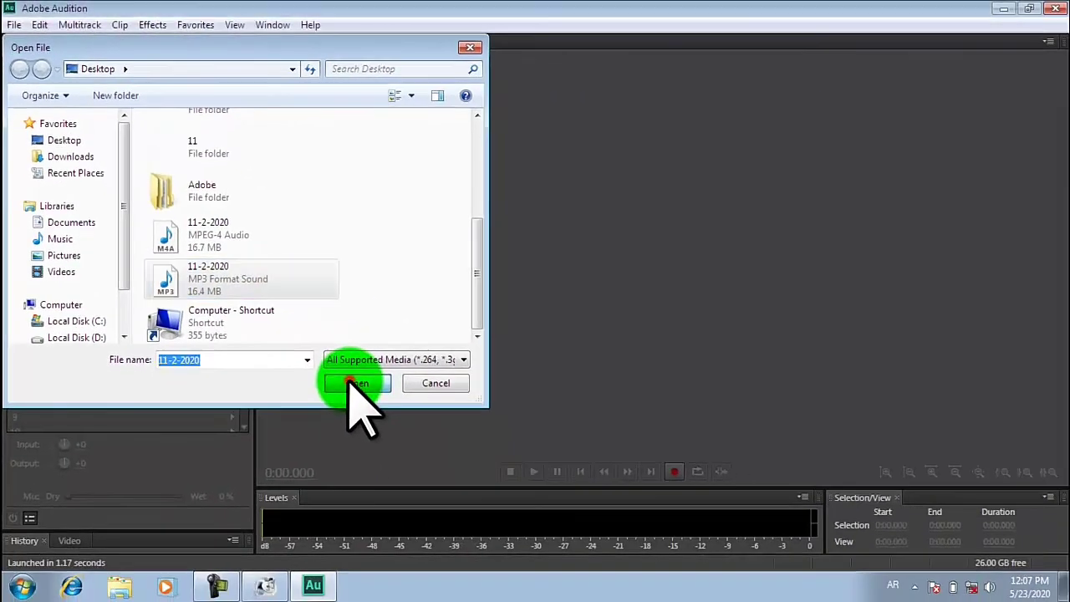
click(495, 524)
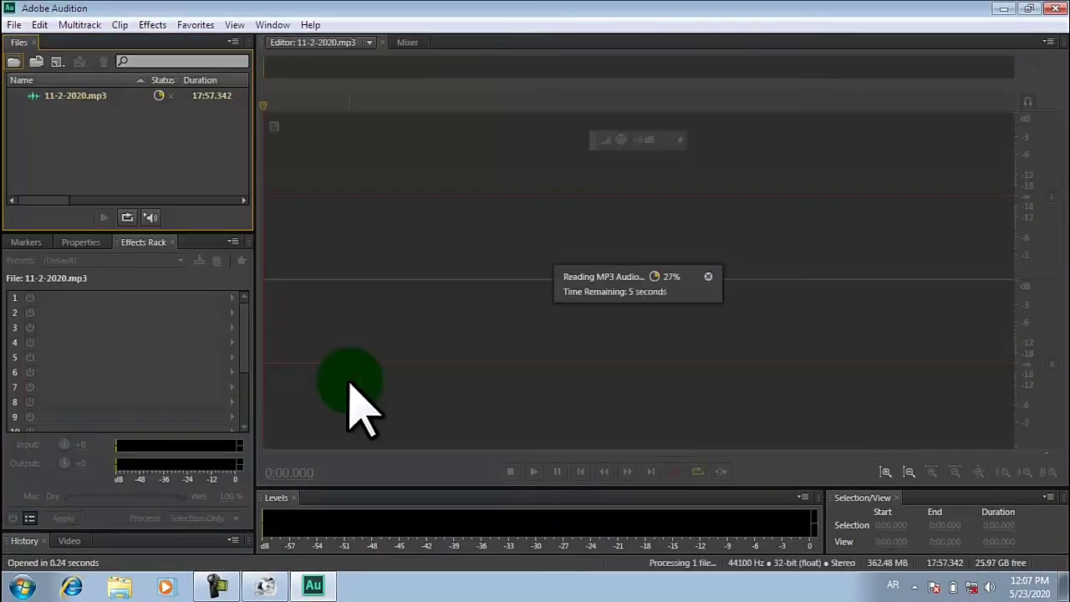